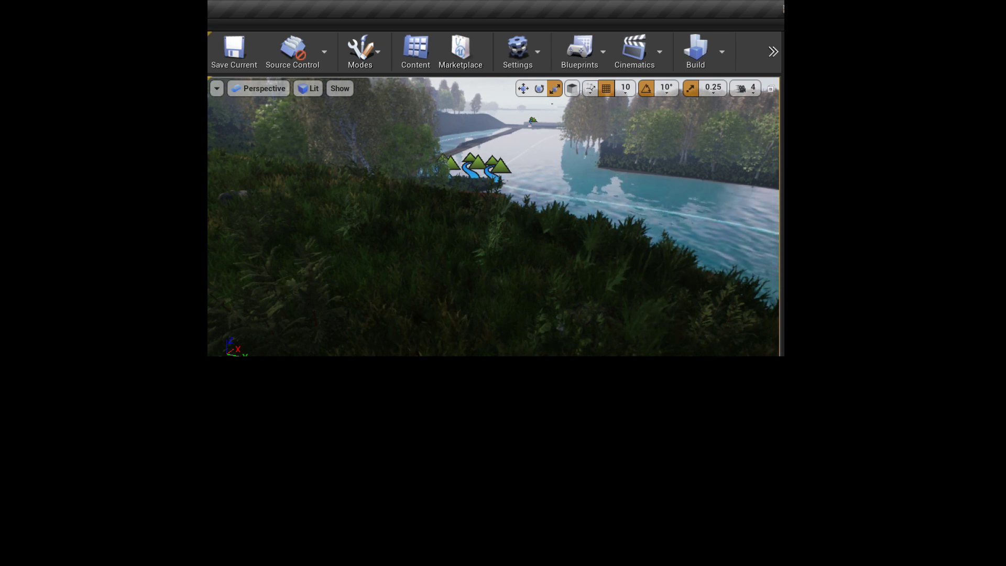
Dismiss the landscape context menu and launch Play-In-Editor in the viewport with Alt+P
{"action": "right_click", "coordinate": [507, 288]}
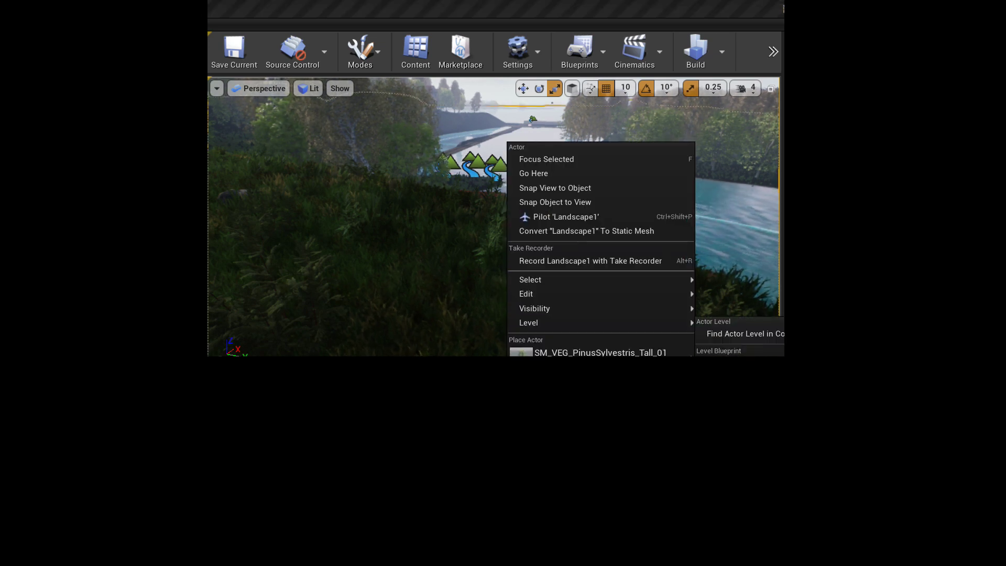
{"action": "key", "text": "Escape"}
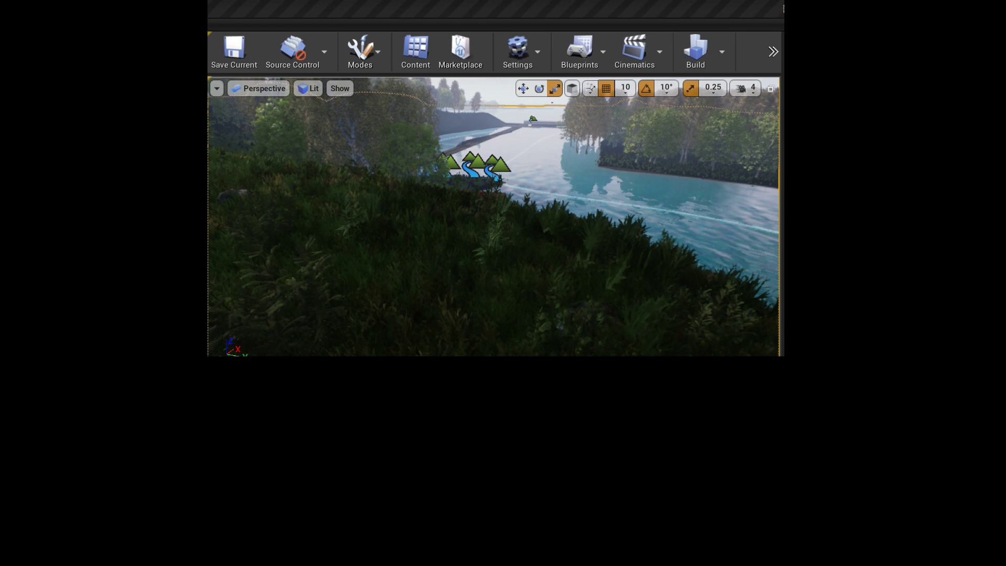
{"action": "key", "text": "alt+p"}
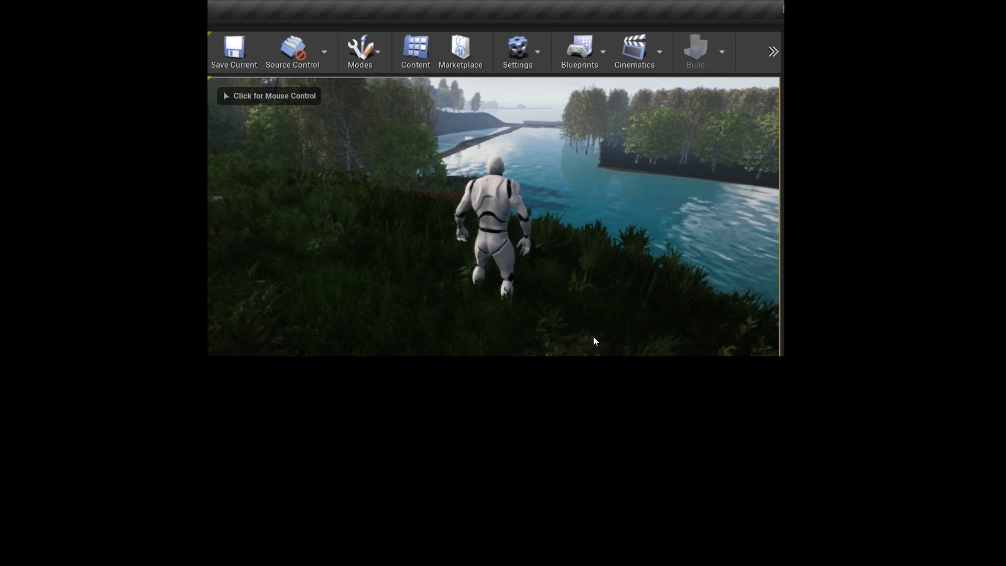
Capture mouse control in the game viewport and swing the camera left toward the grassy hill
{"action": "left_click", "coordinate": [577, 316]}
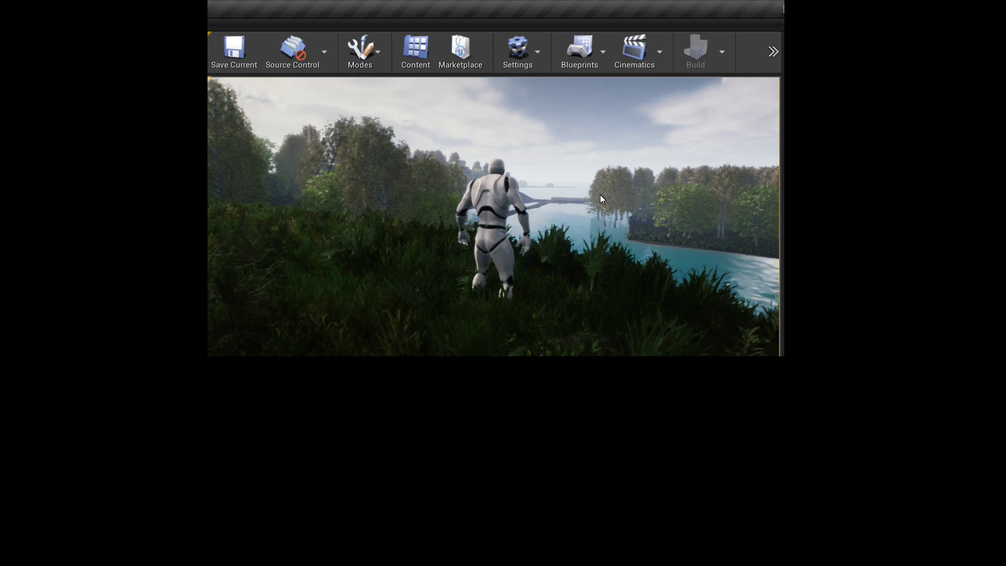
{"action": "mouse_move", "coordinate": [602, 198]}
{"action": "left_mouse_down"}
{"action": "mouse_move", "coordinate": [345, 230]}
{"action": "mouse_move", "coordinate": [337, 198]}
{"action": "left_mouse_up"}
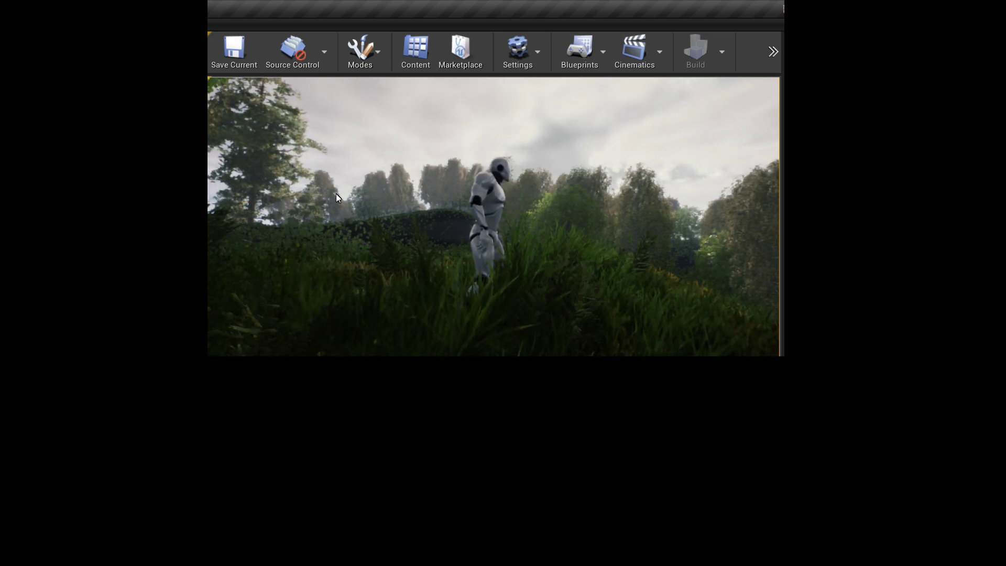
Orbit the camera around to face the mannequin standing in the grass
{"action": "left_click_drag", "start_coordinate": [336, 194], "coordinate": [208, 178]}
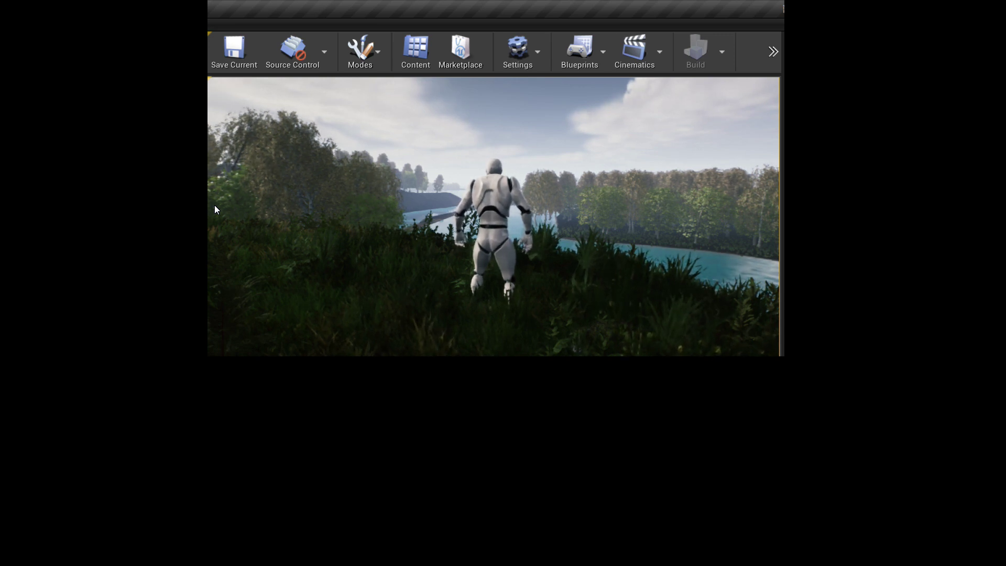
End the Play session and deselect the landscape in the editor viewport
{"action": "key", "text": "Escape"}
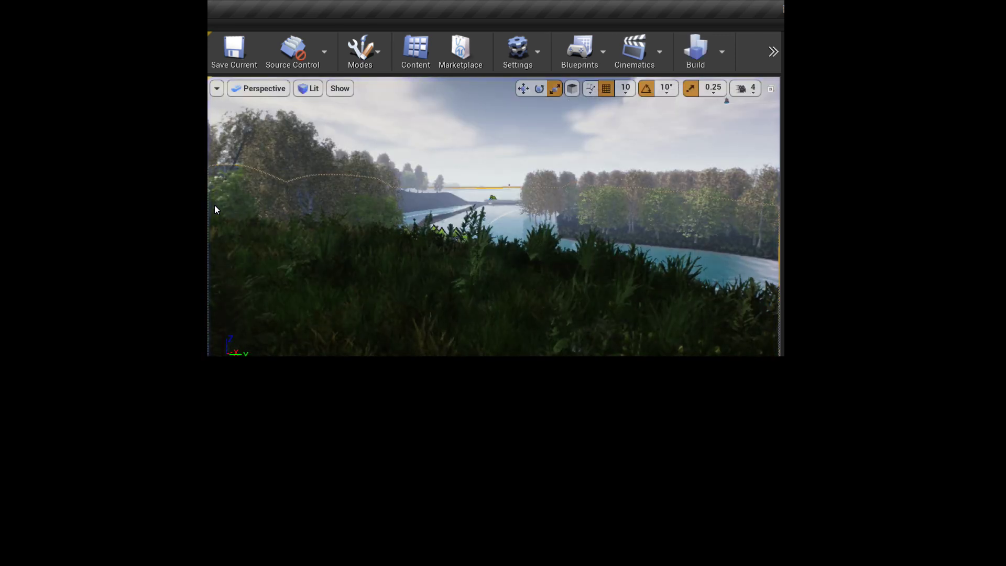
{"action": "left_click", "coordinate": [214, 205]}
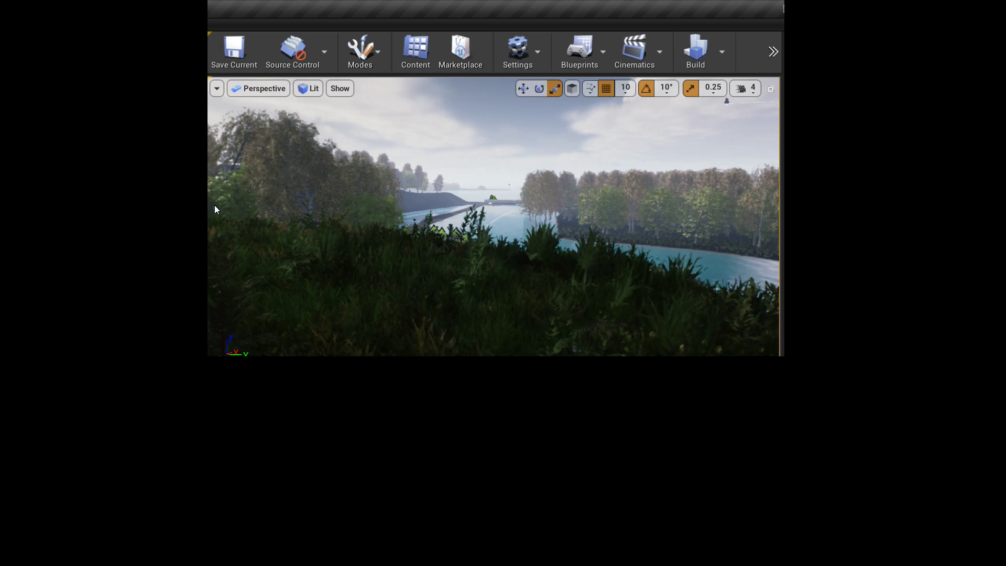